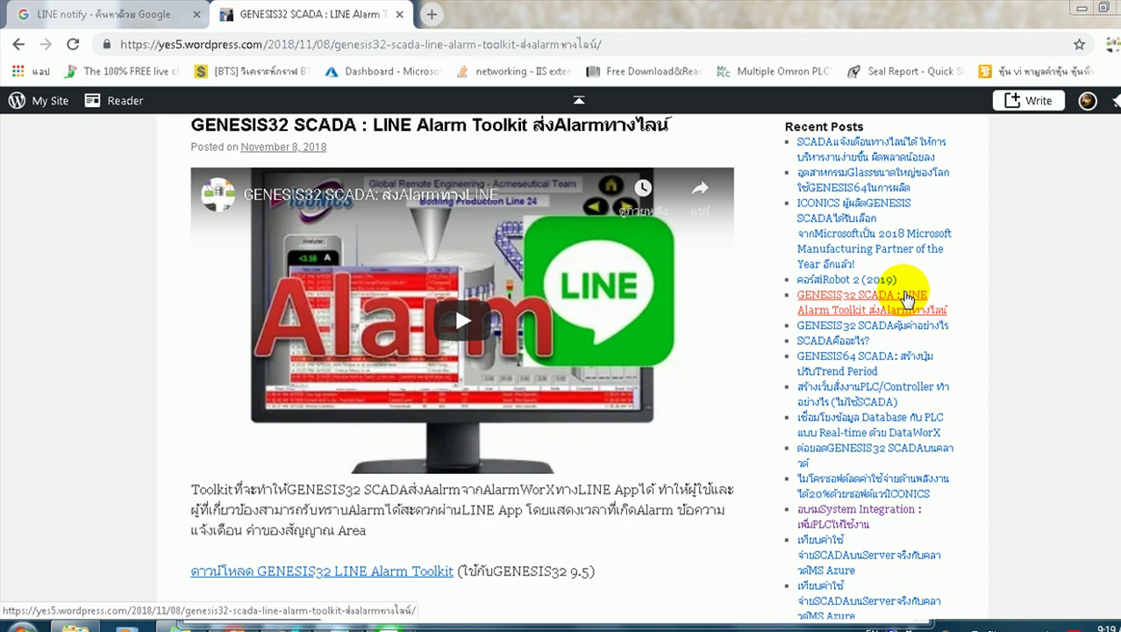
- Open the LINE Notify website from the Google 'LINE notify' search results
click(908, 300)
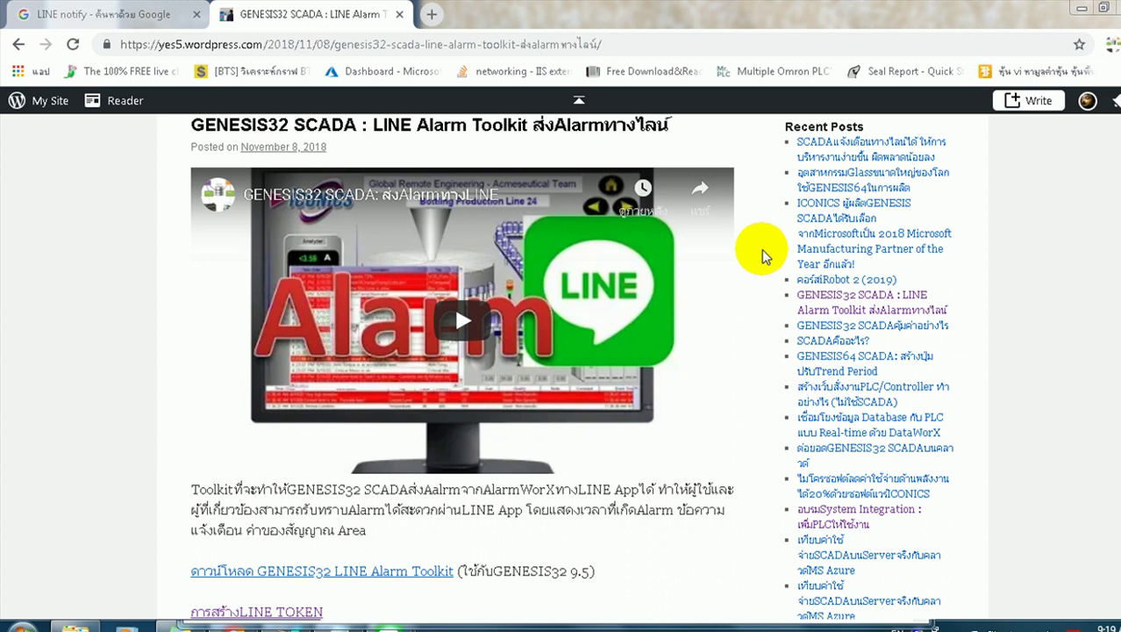
click(87, 14)
click(228, 127)
drag(228, 127, 76, 125)
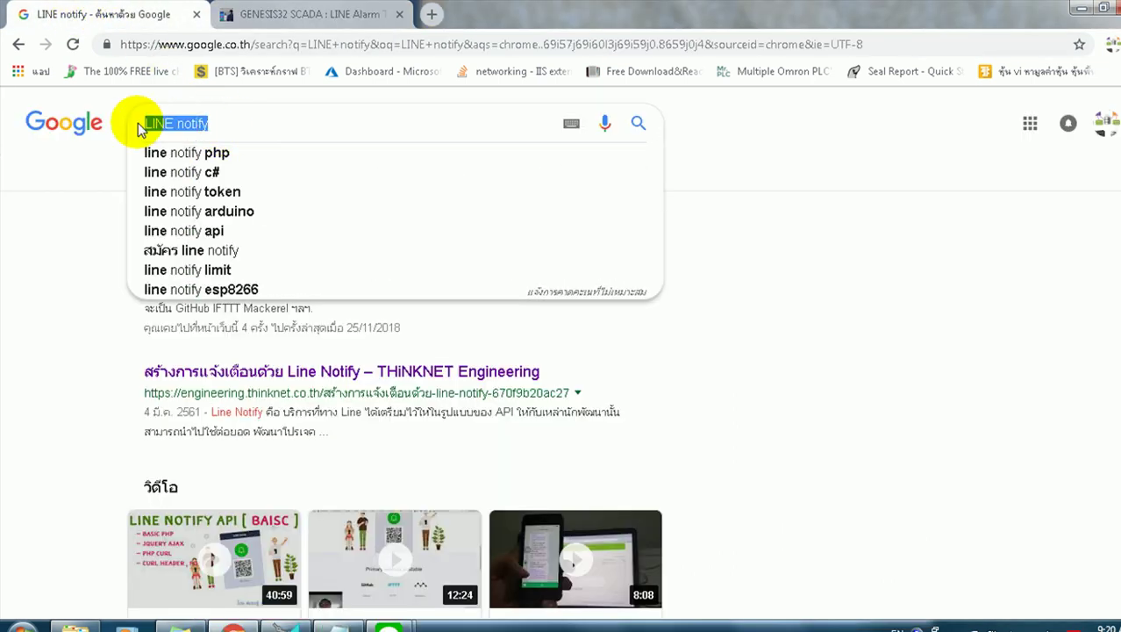
click(61, 176)
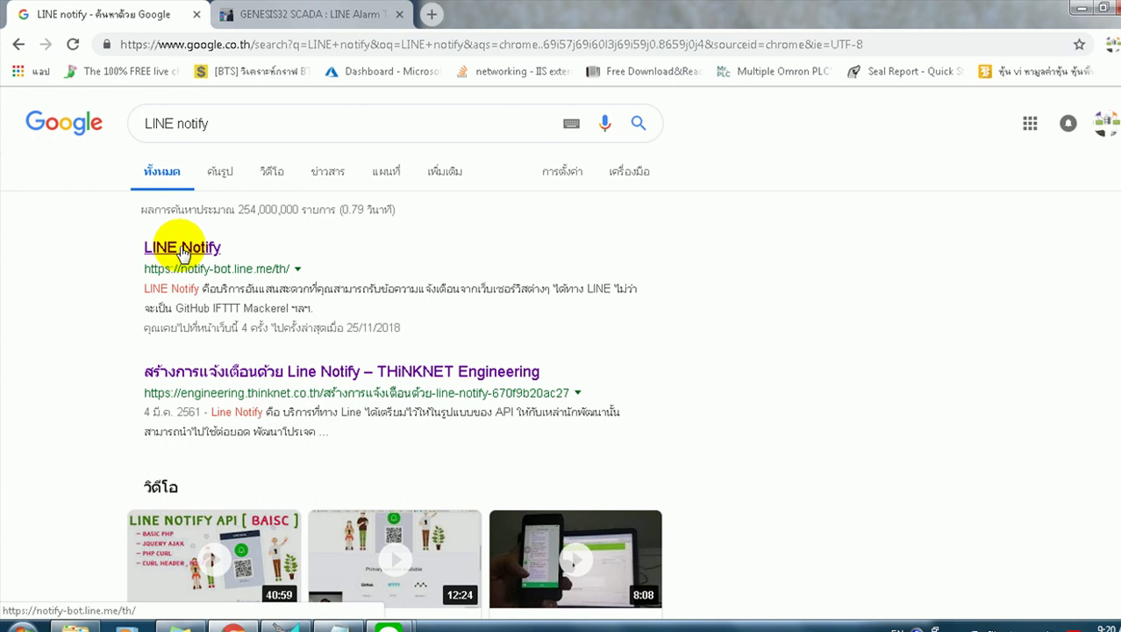
click(182, 249)
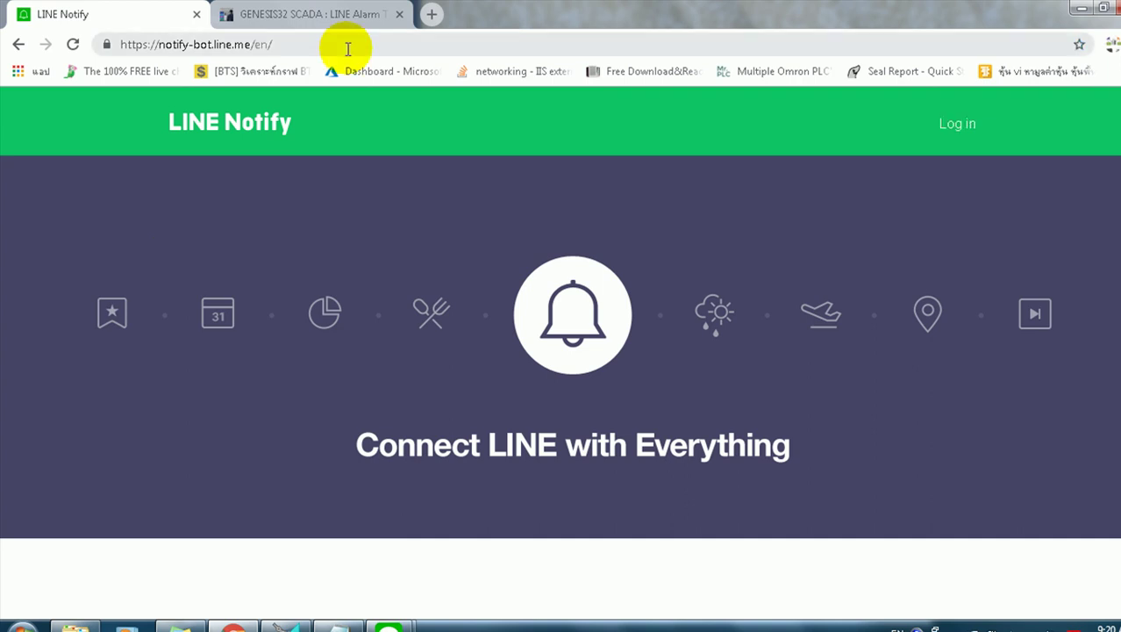
- Log in to LINE Notify, go to My page, and start issuing a personal access token
click(958, 122)
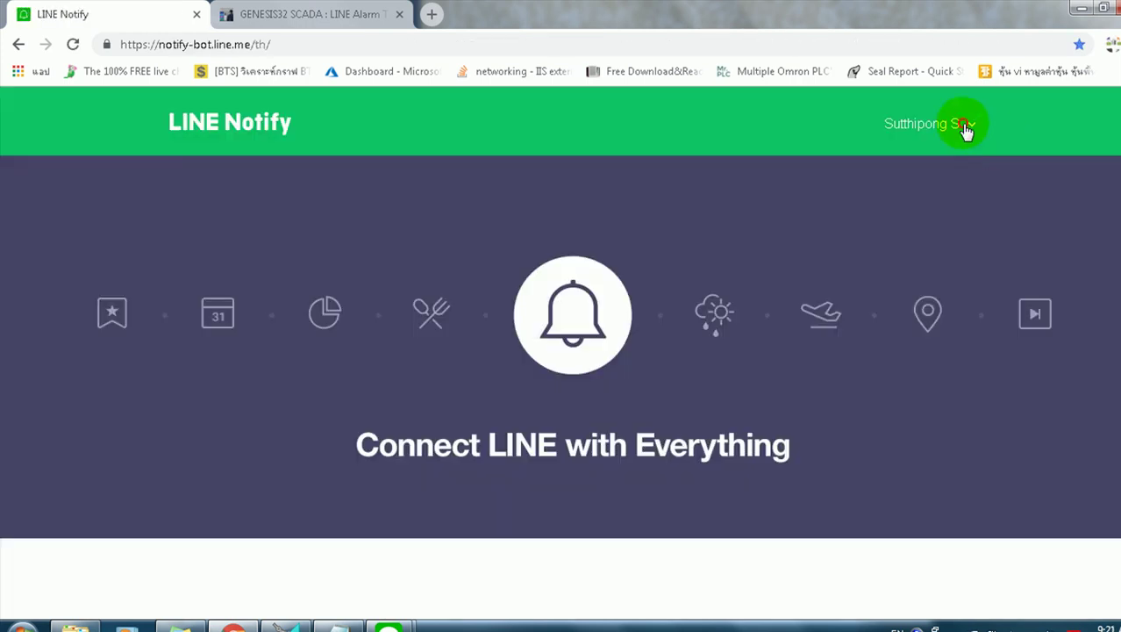
click(967, 126)
click(814, 172)
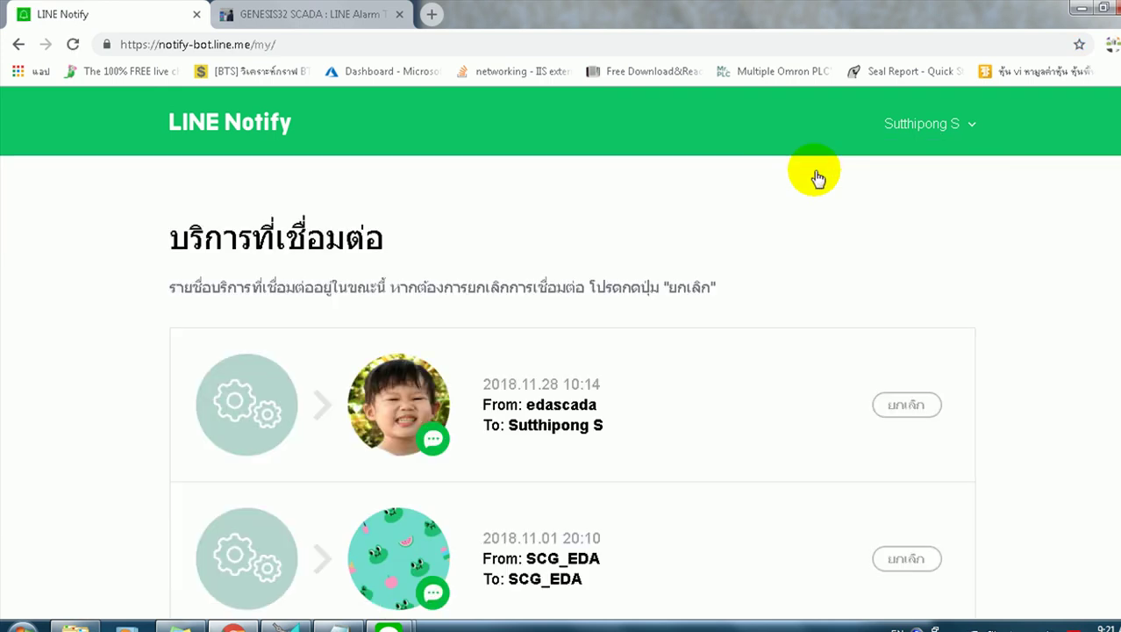
scroll(710, 199, down, 2)
scroll(711, 200, down, 3)
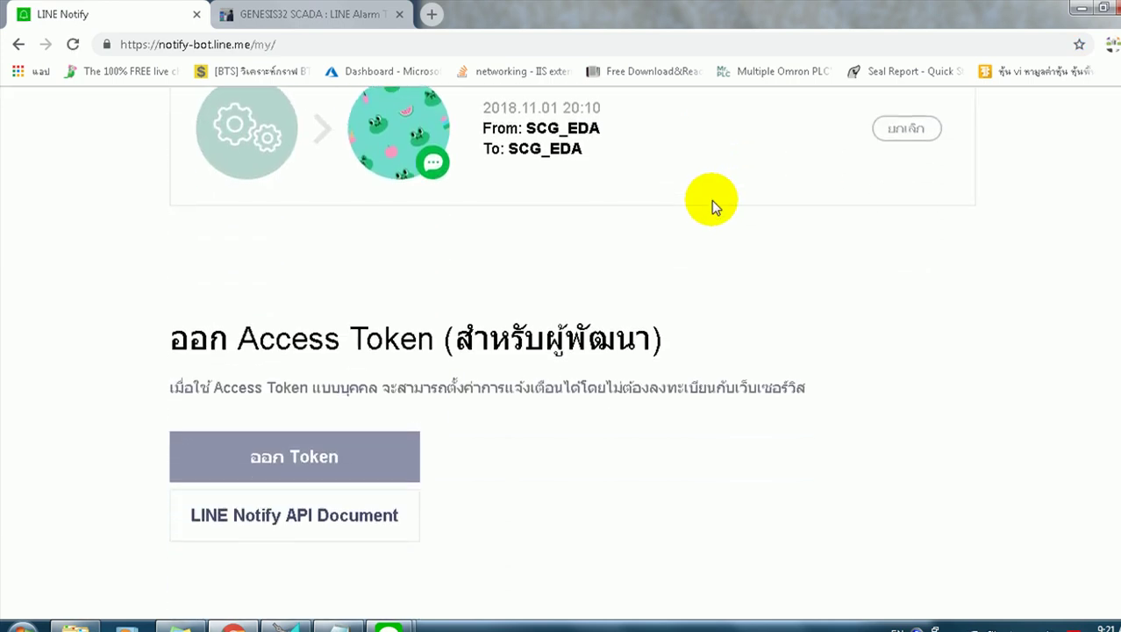
scroll(712, 201, down, 1)
click(266, 381)
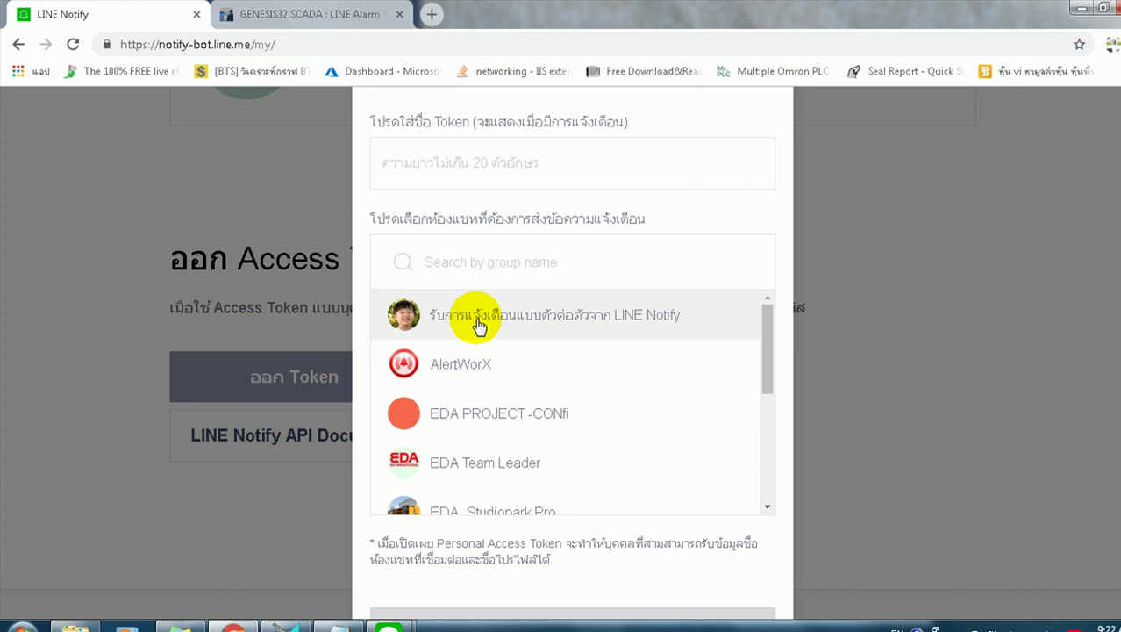
- Generate a token named 'scada' for the one-on-one LINE Notify chat and copy it
click(478, 322)
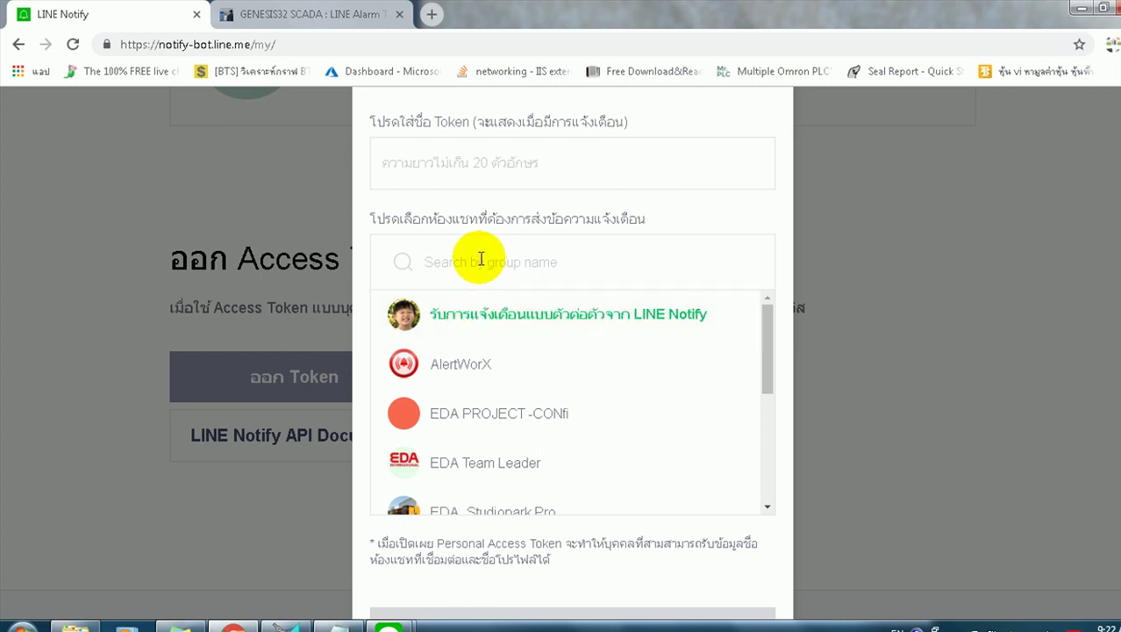
click(433, 165)
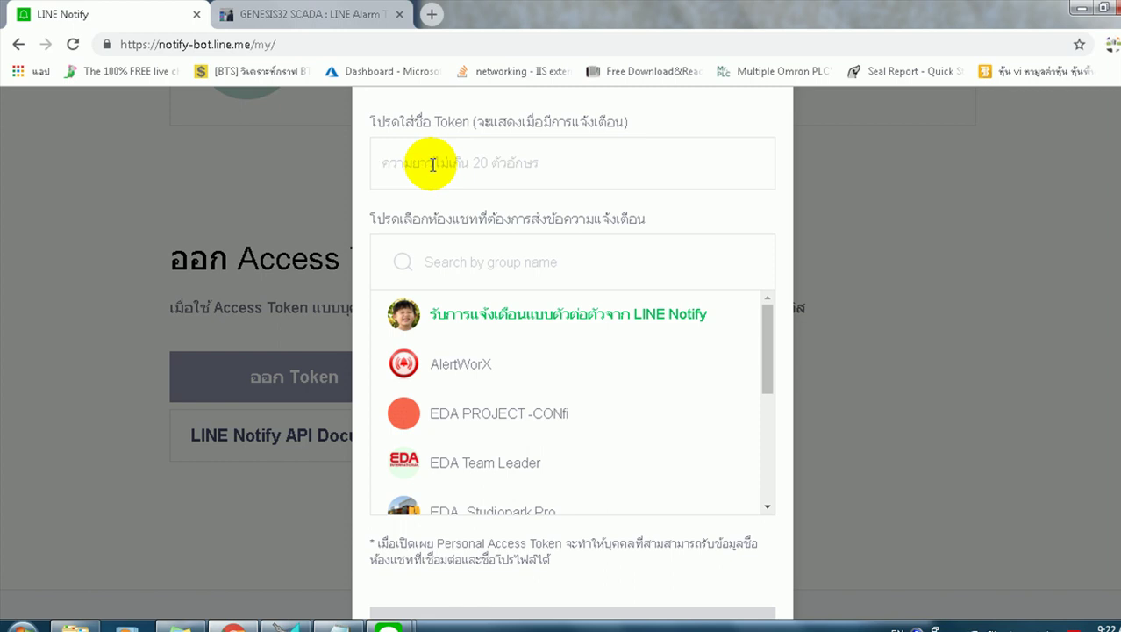
text(scada)
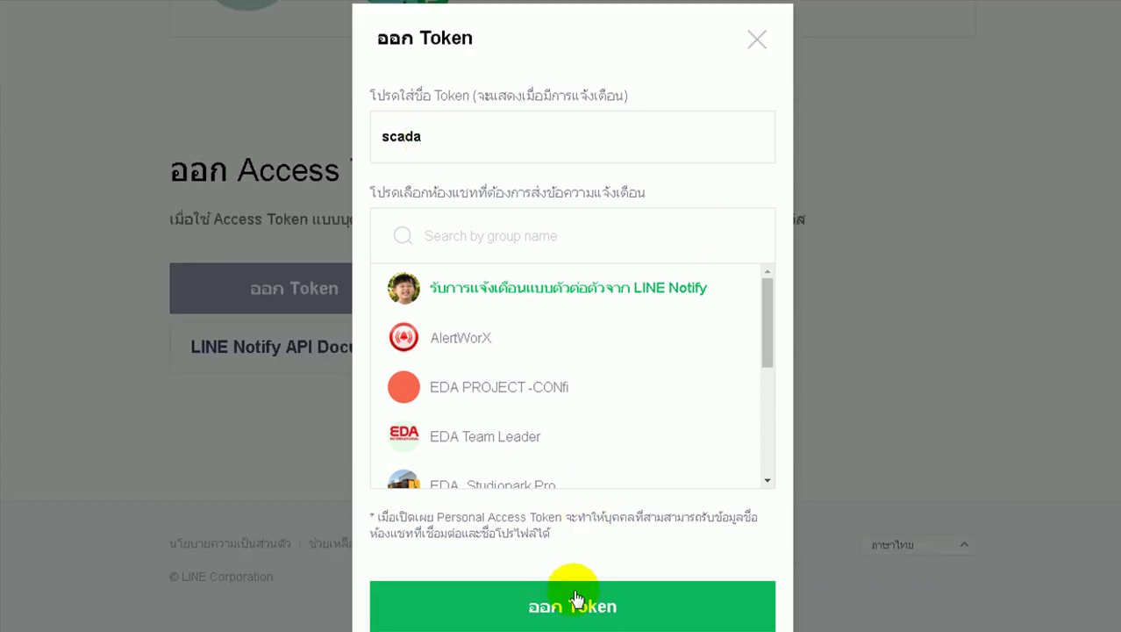
click(575, 599)
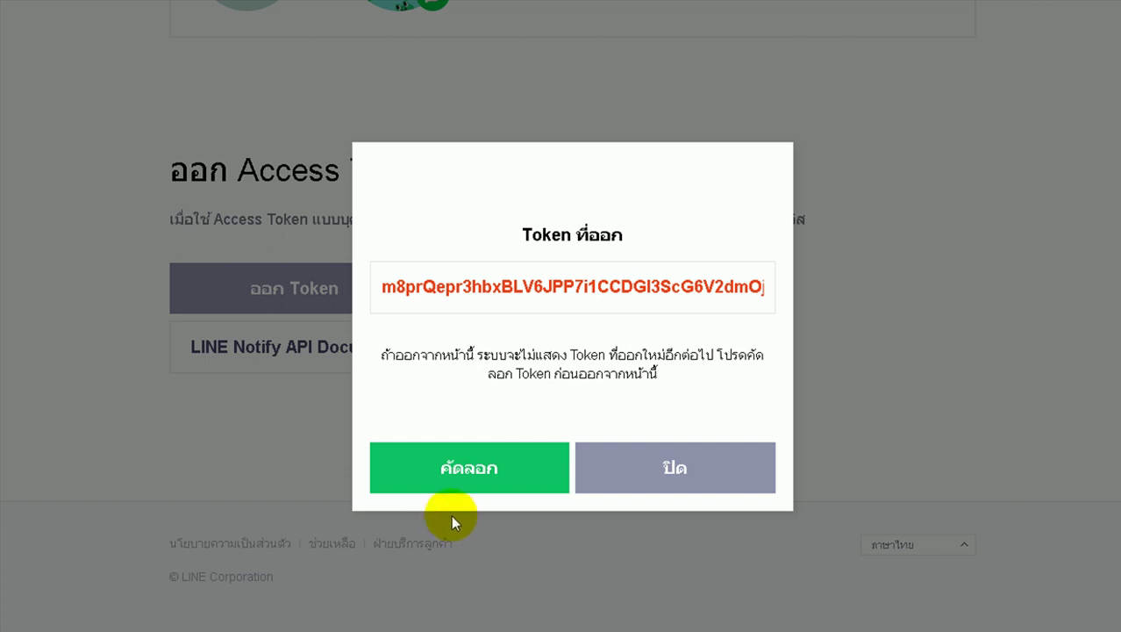
click(449, 478)
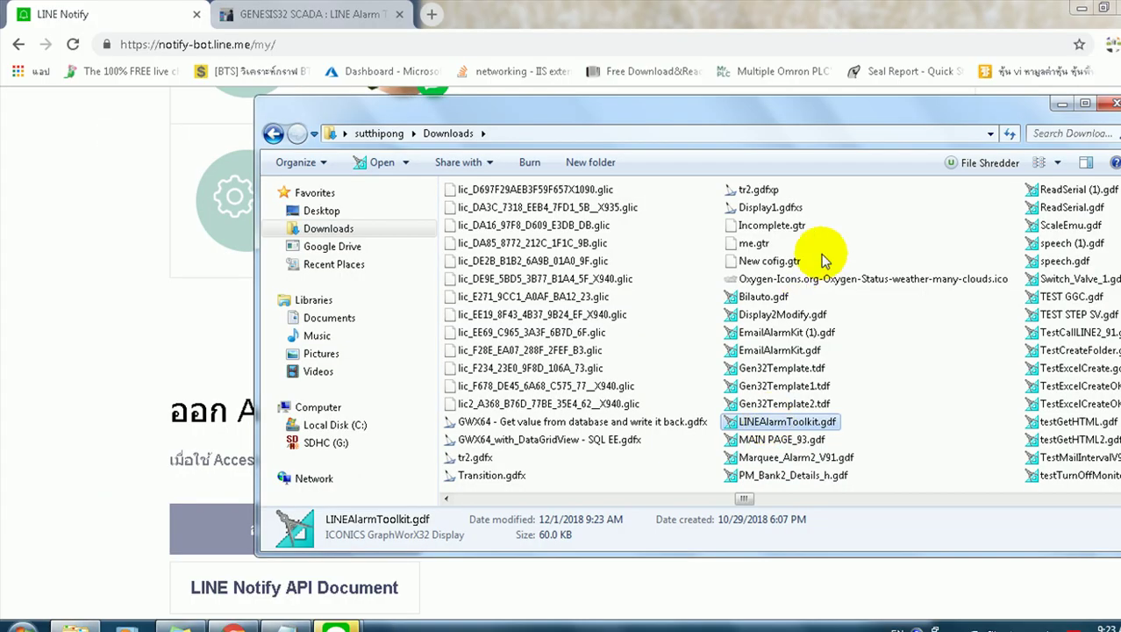
- Open LINEAlarmToolkit.gdf from the Downloads folder in GraphWorX32
double_click(788, 425)
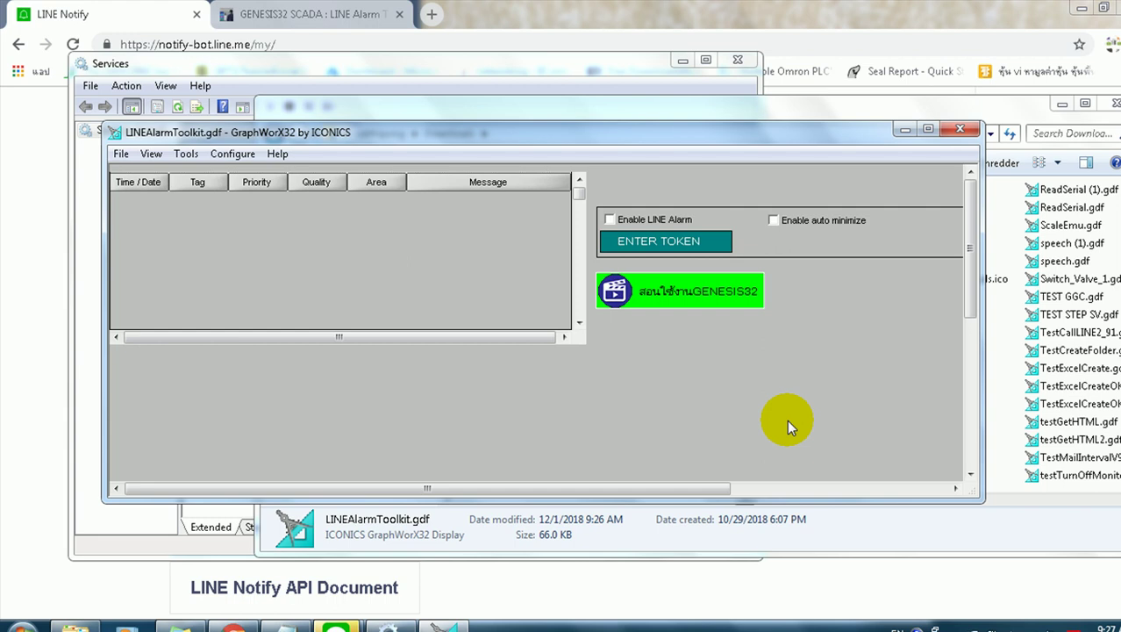
- In configure mode, paste the copied LINE Notify token into the ENTER TOKEN prompt and confirm
click(234, 154)
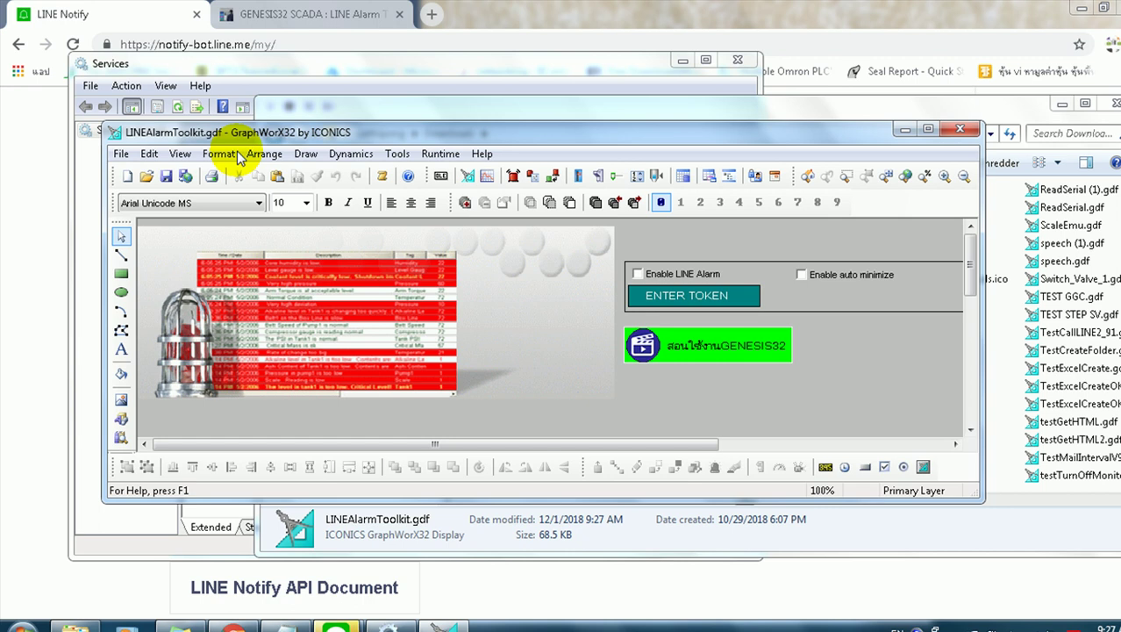
double_click(680, 300)
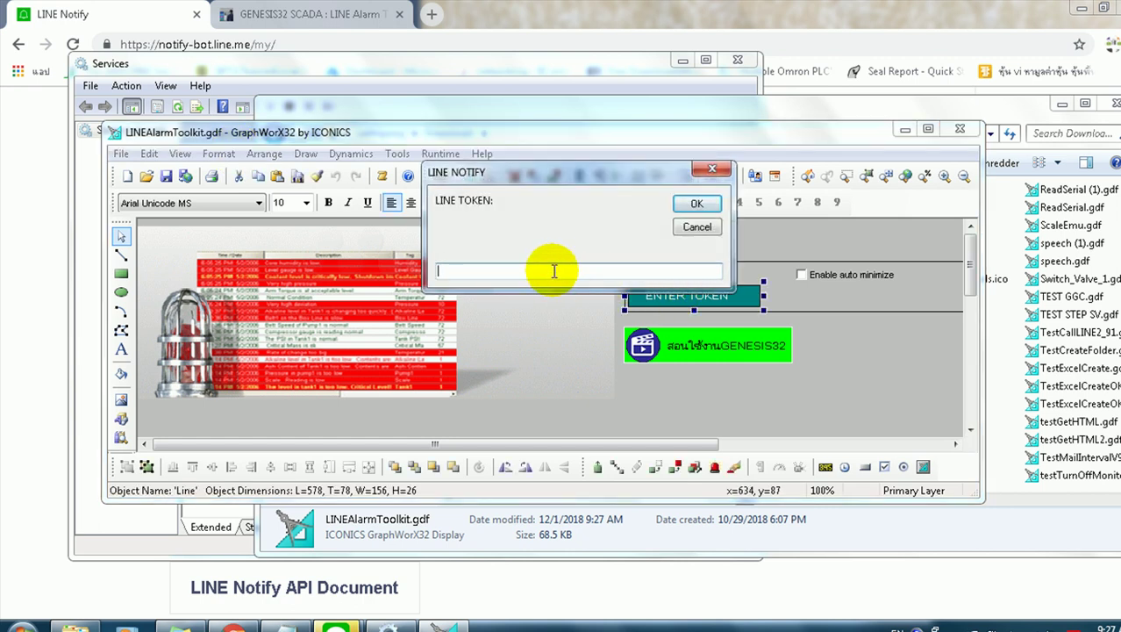
right_click(554, 271)
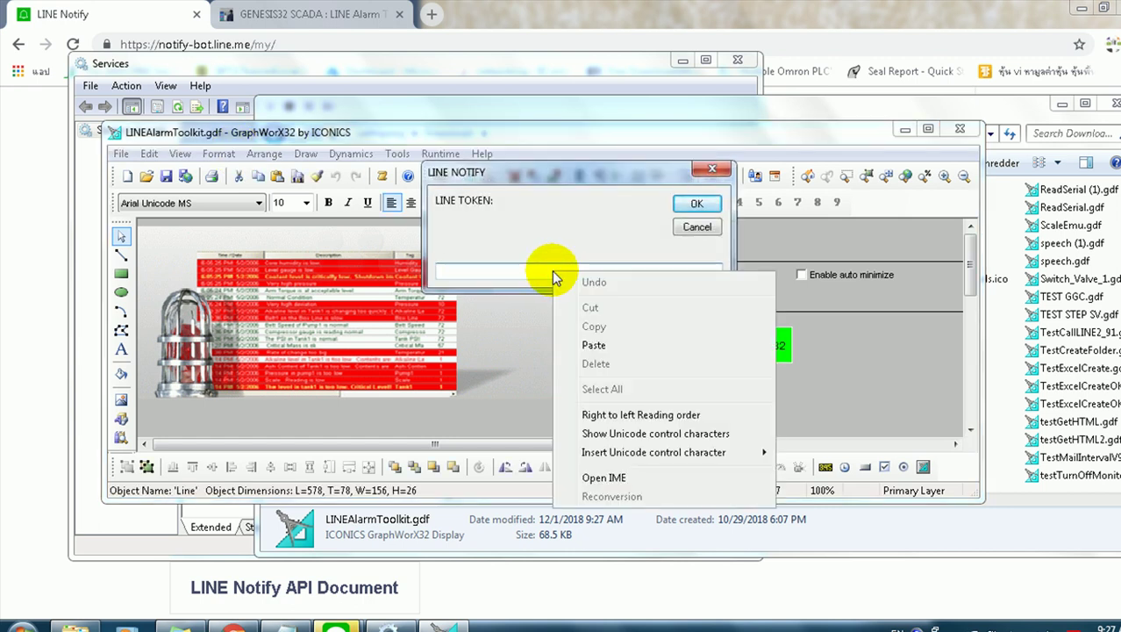
click(594, 346)
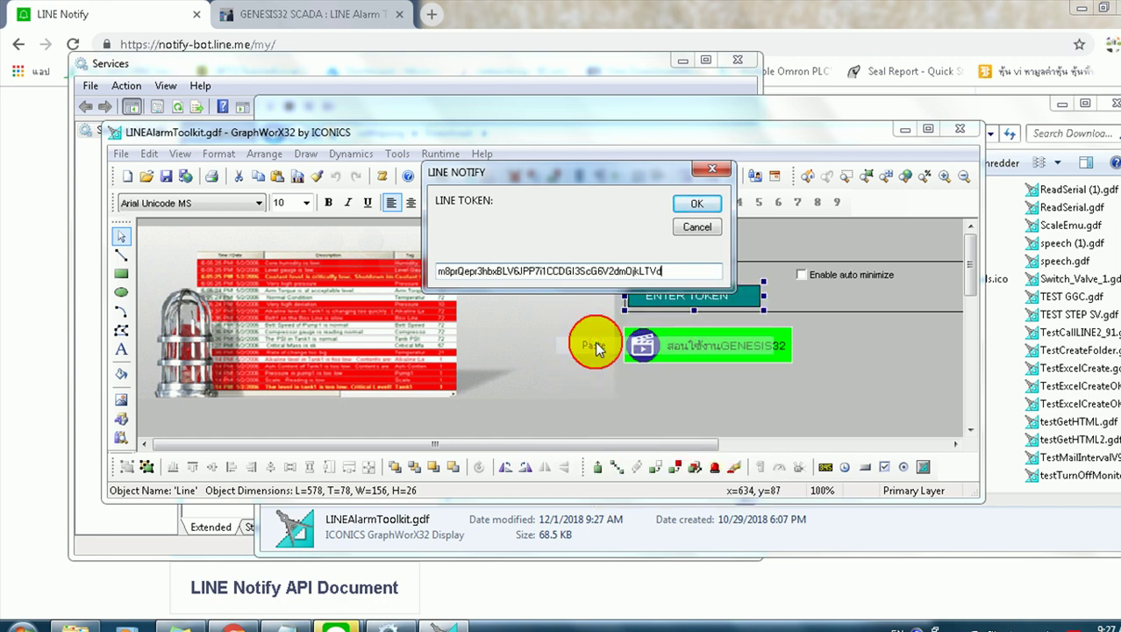
click(687, 207)
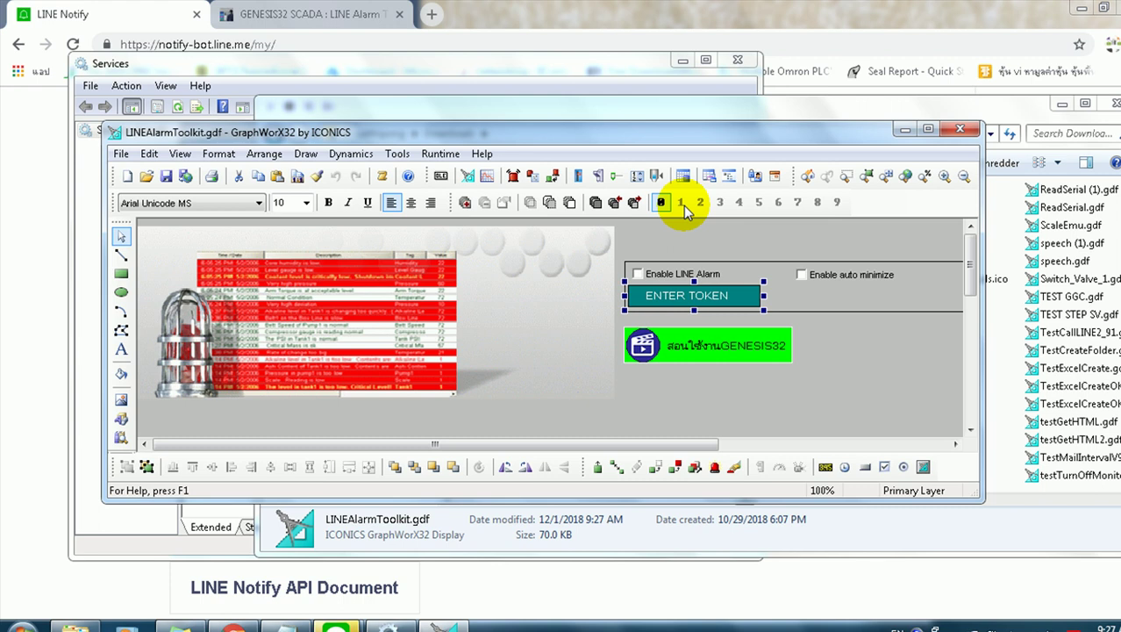
- Point the alarm viewer's 'alarms' subscription at the ICONICS.AlarmSvr.1 event server
click(332, 268)
double_click(304, 287)
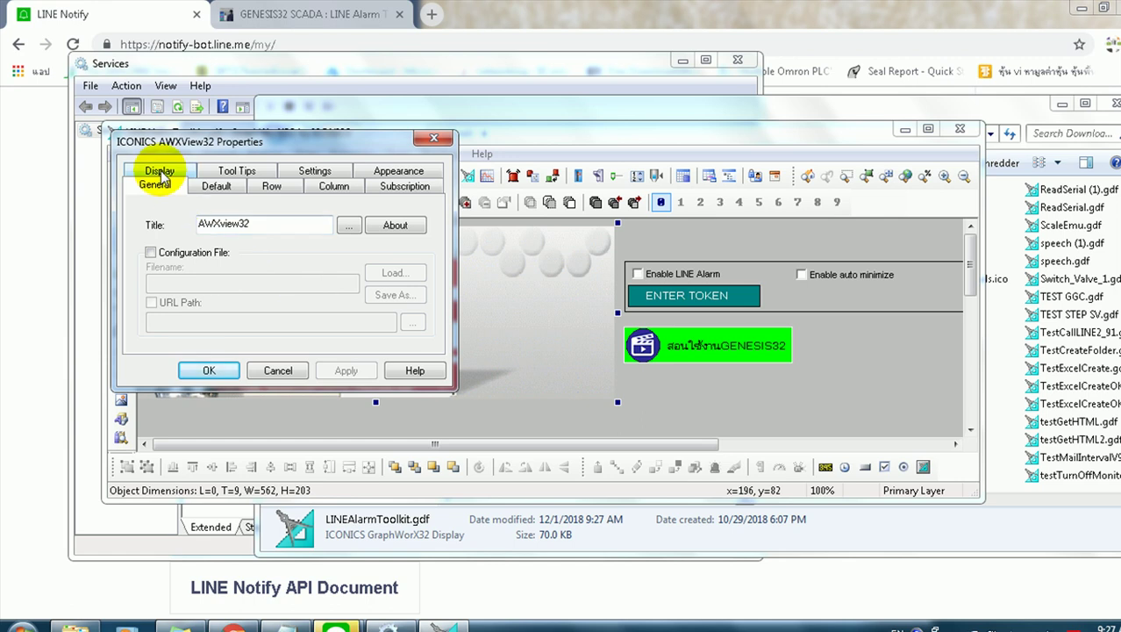
click(392, 191)
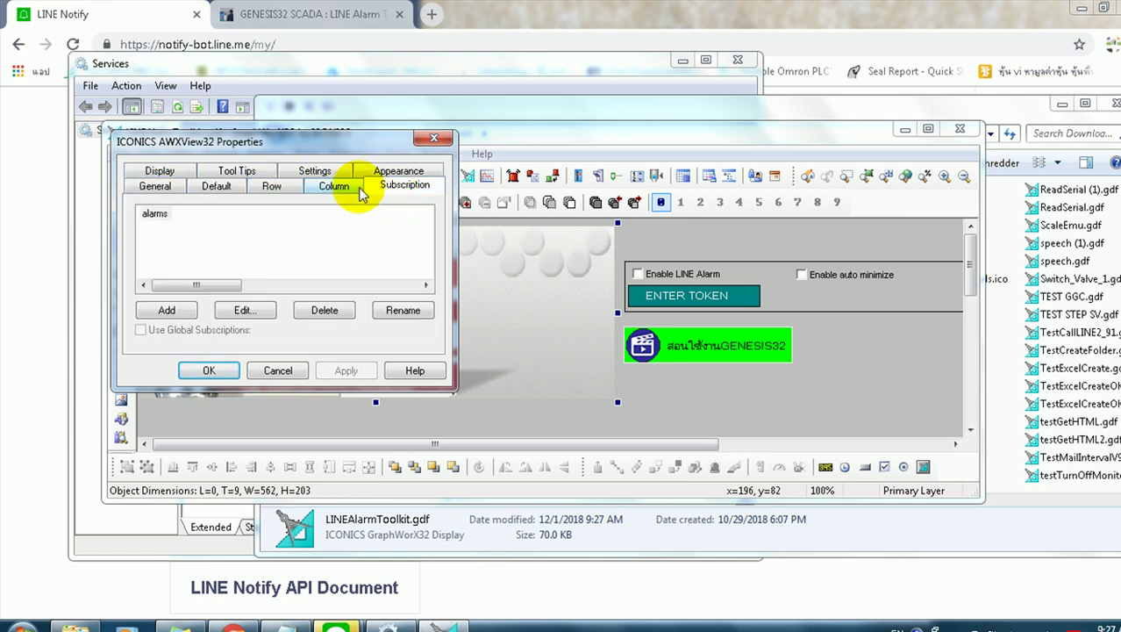
click(153, 219)
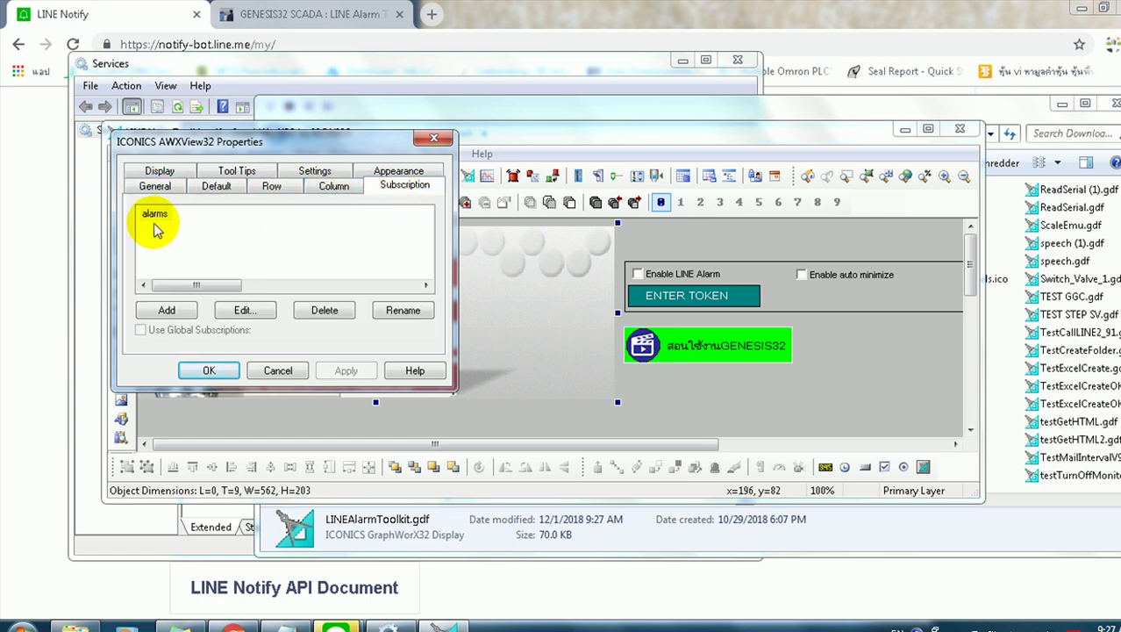
click(235, 309)
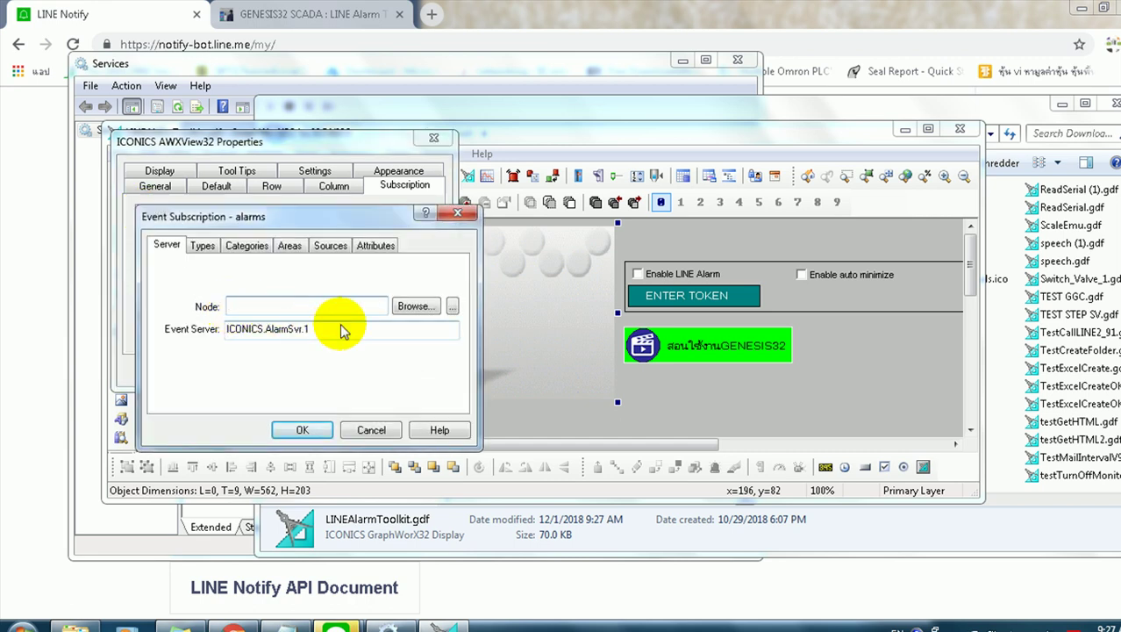
click(414, 306)
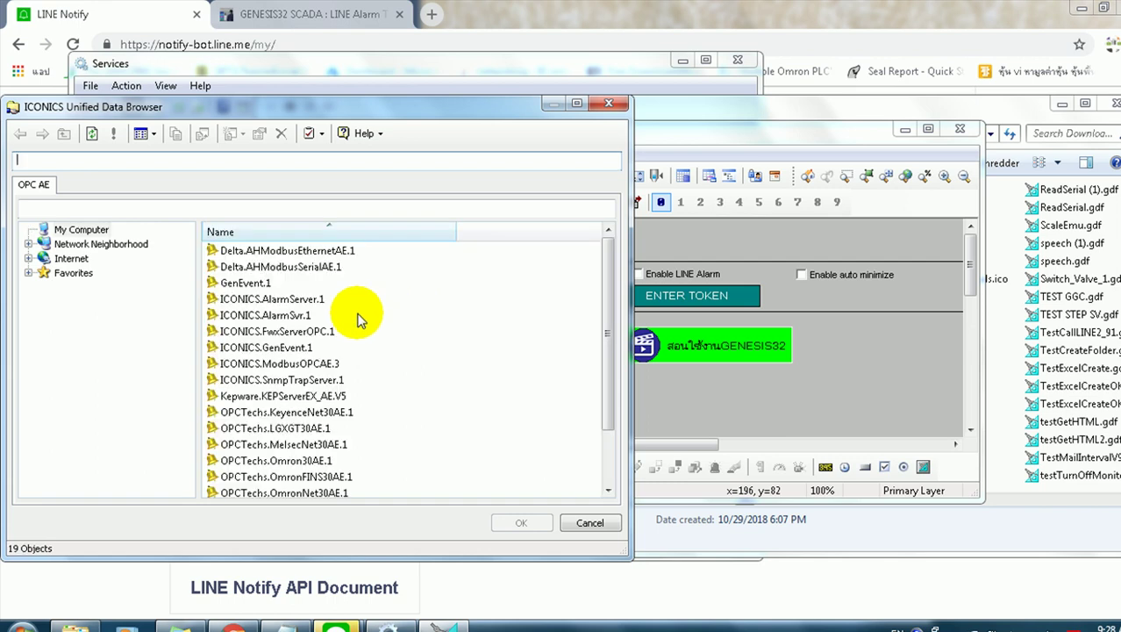
click(289, 315)
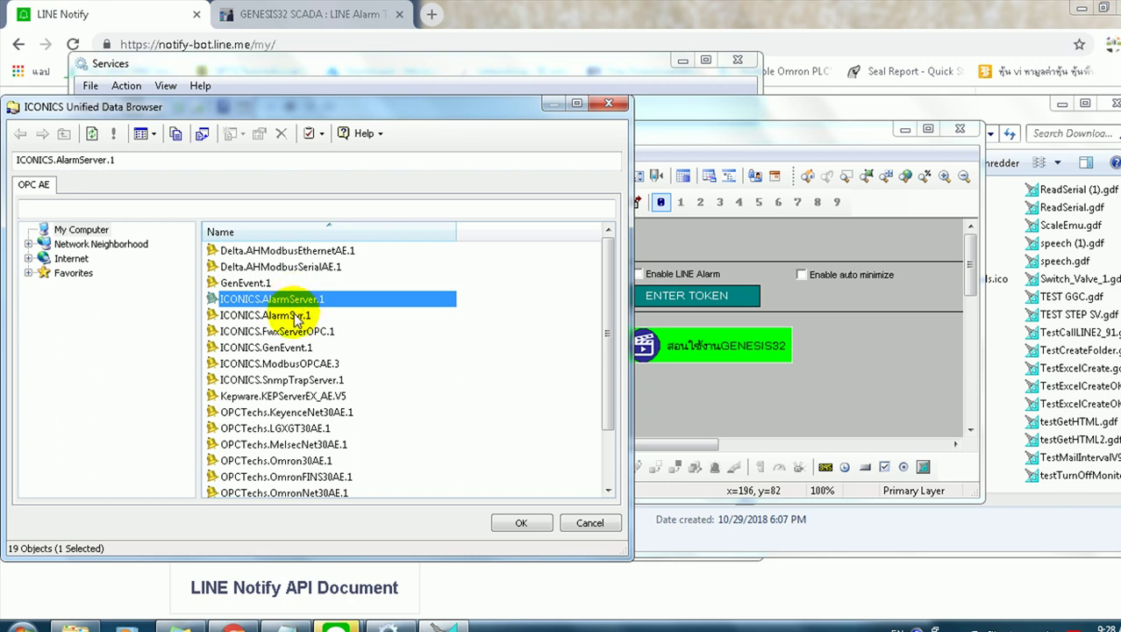
click(522, 523)
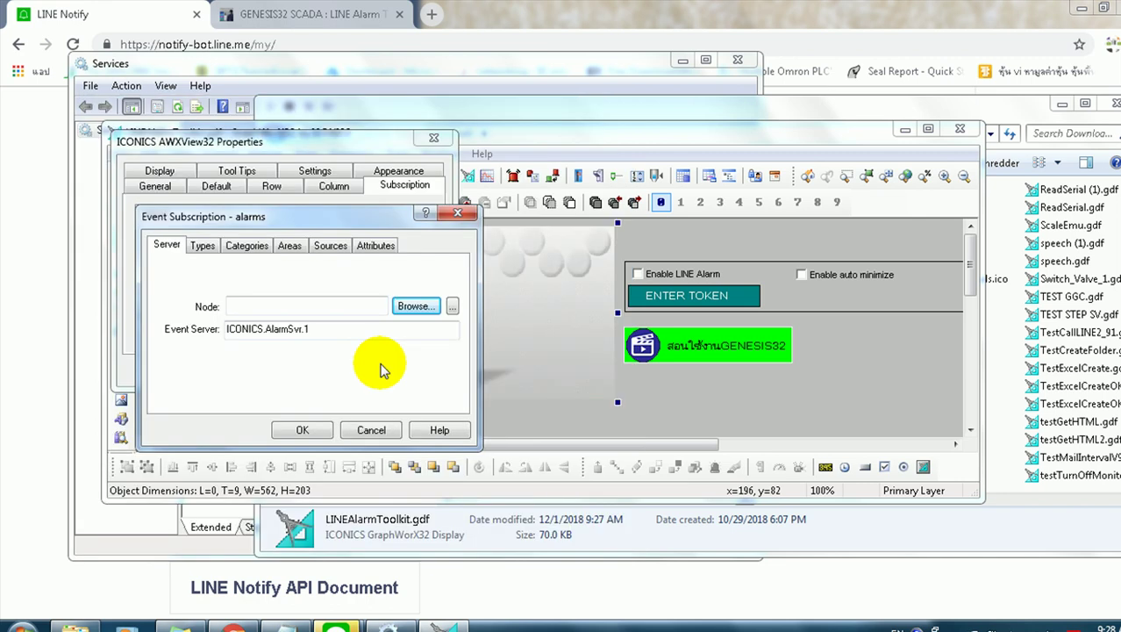
click(302, 430)
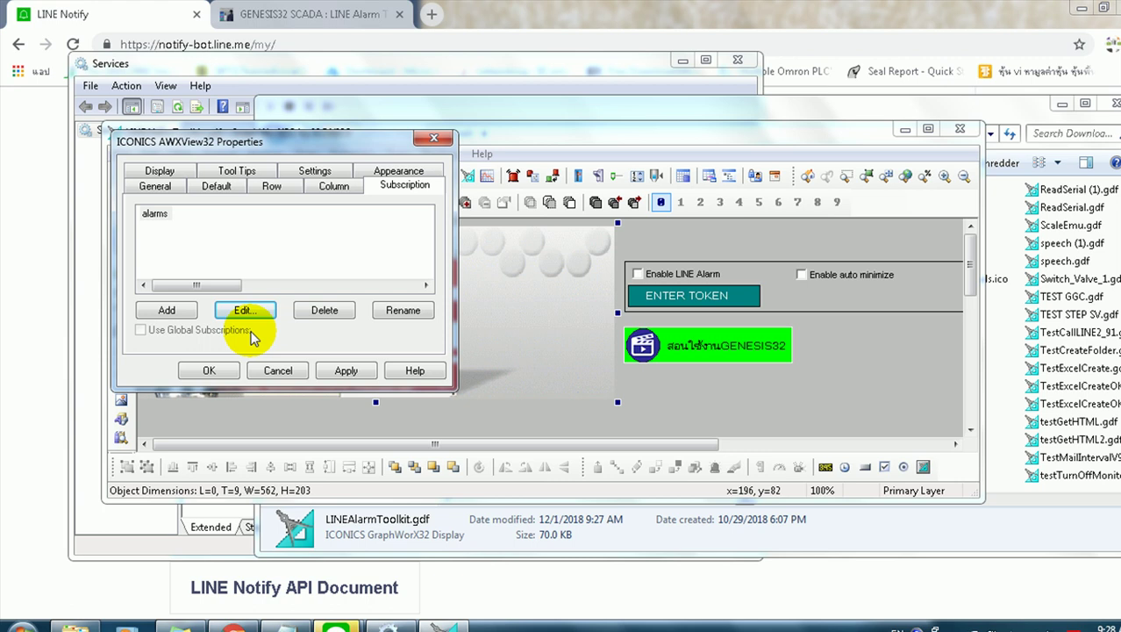
- Turn on the Alarm client filter in the viewer's Display settings and close its properties
click(161, 171)
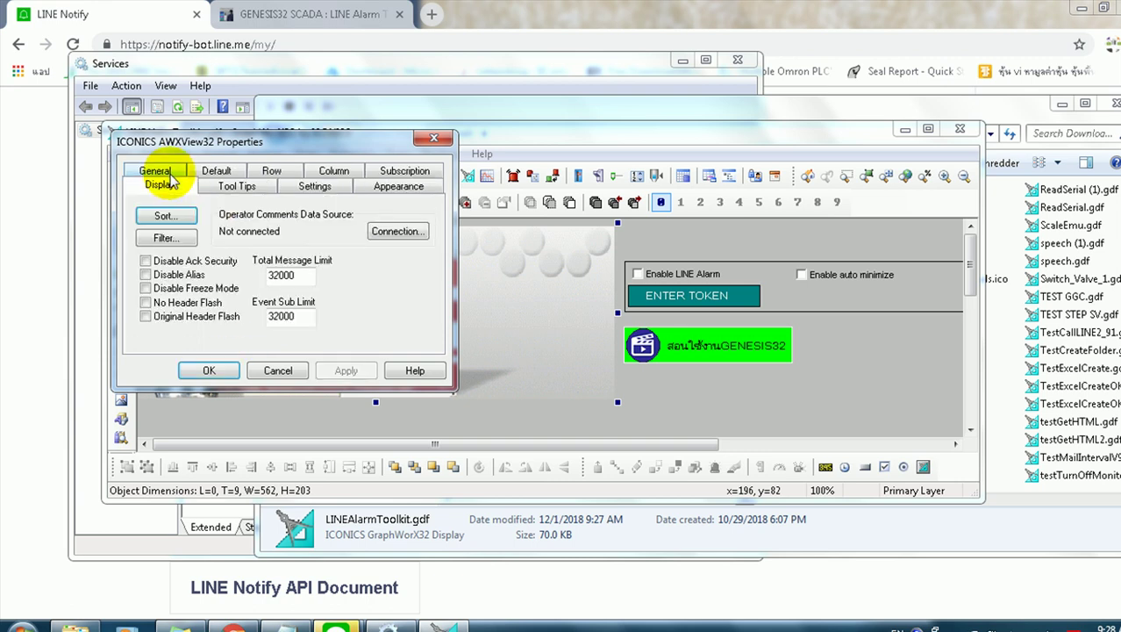
click(167, 237)
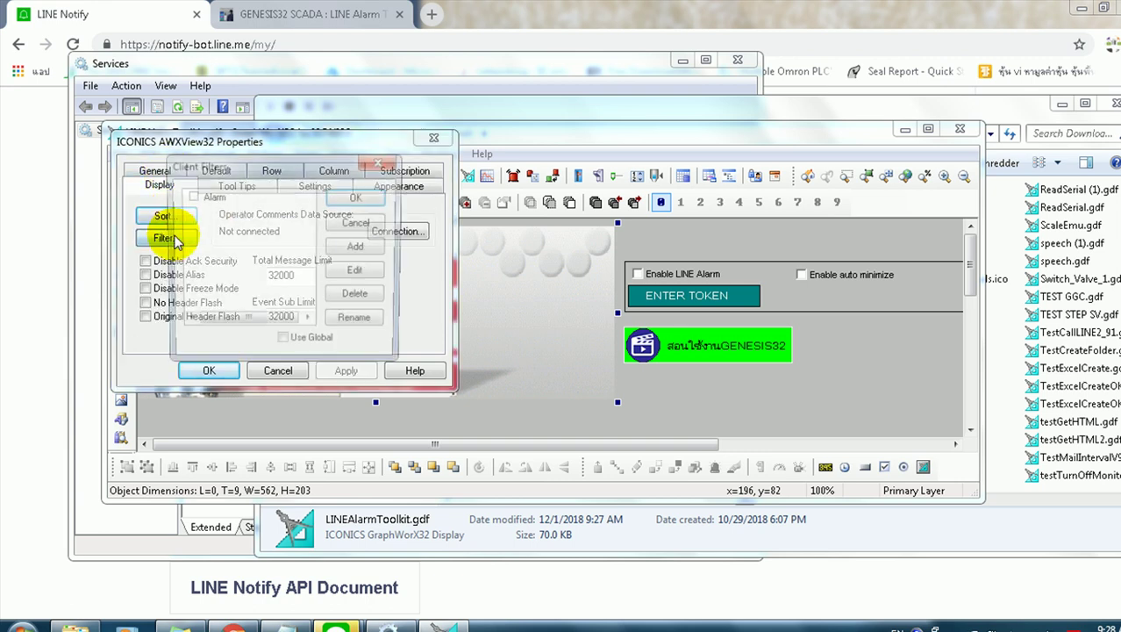
click(213, 198)
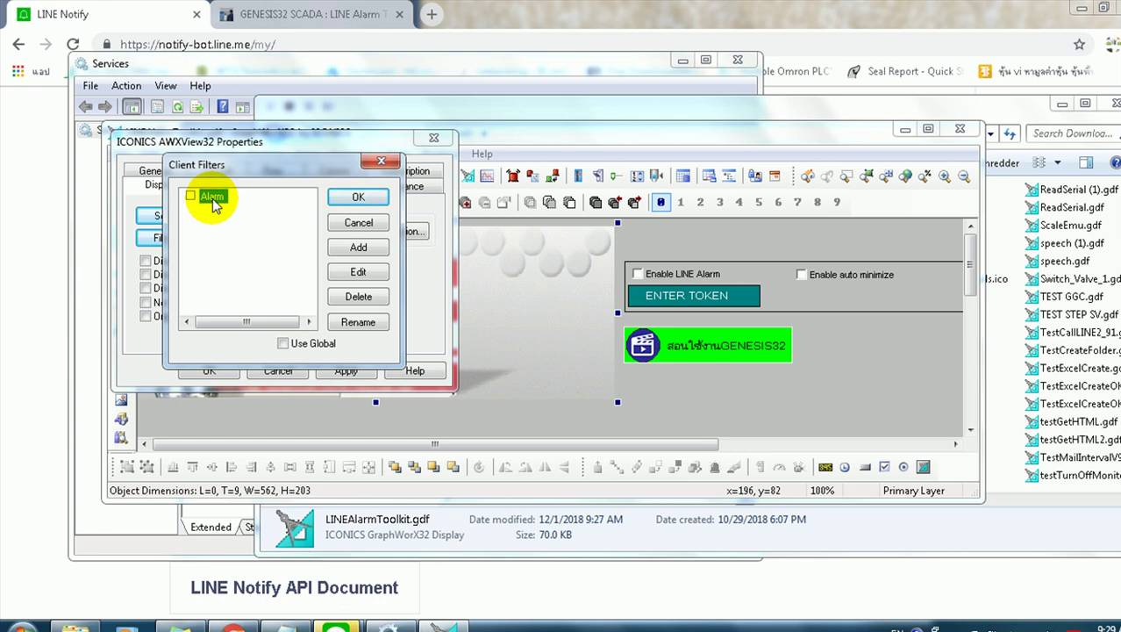
click(358, 248)
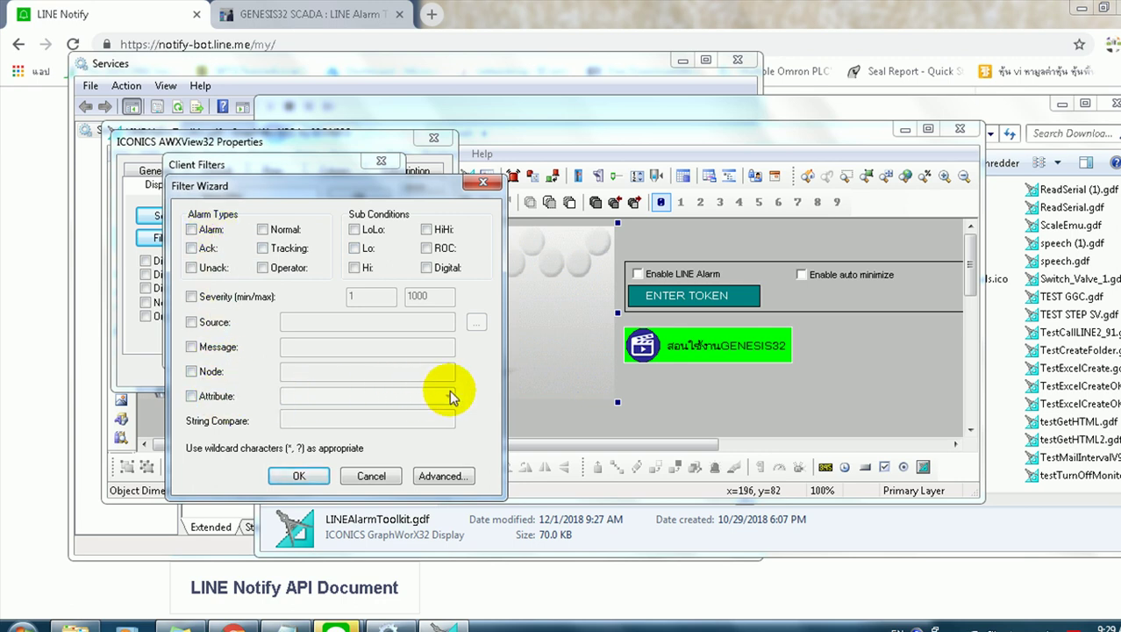
click(371, 480)
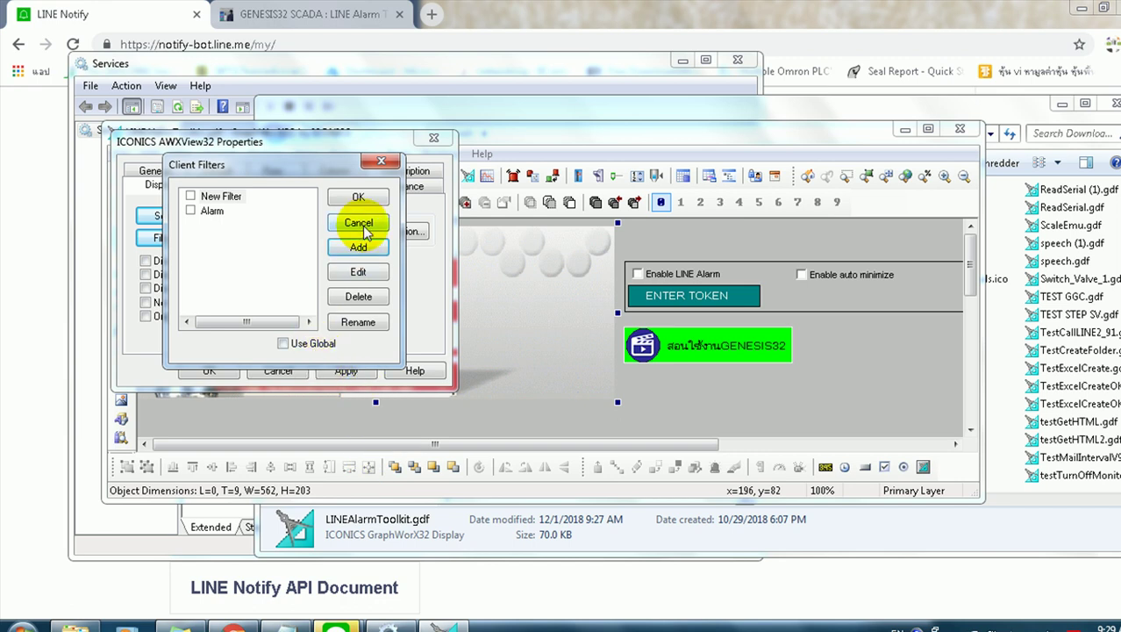
click(191, 211)
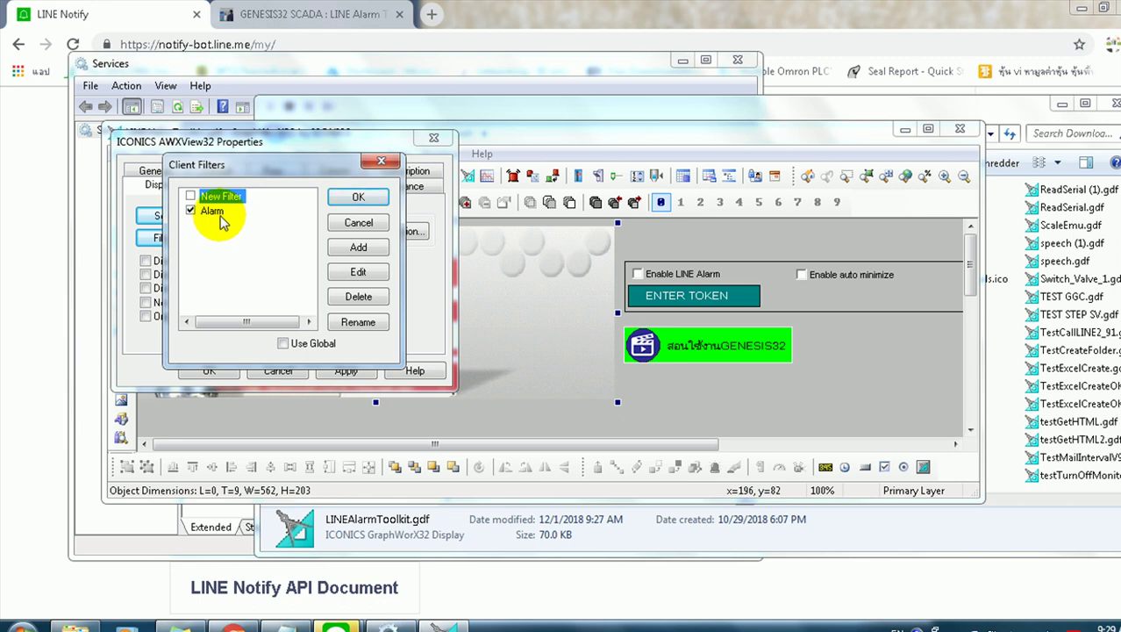
click(351, 197)
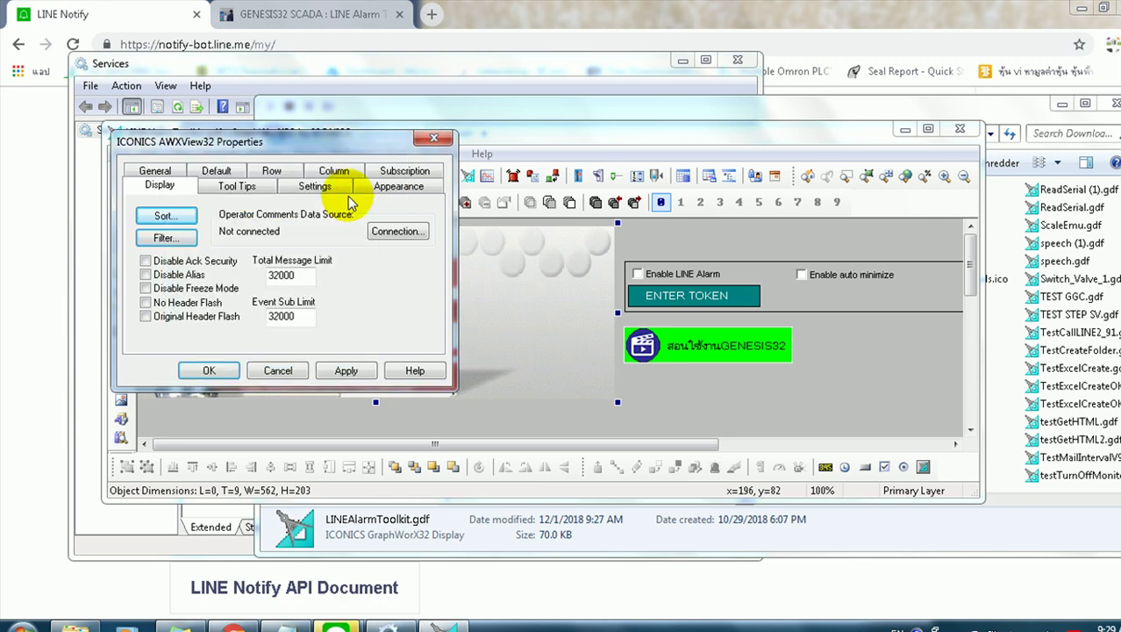
click(211, 370)
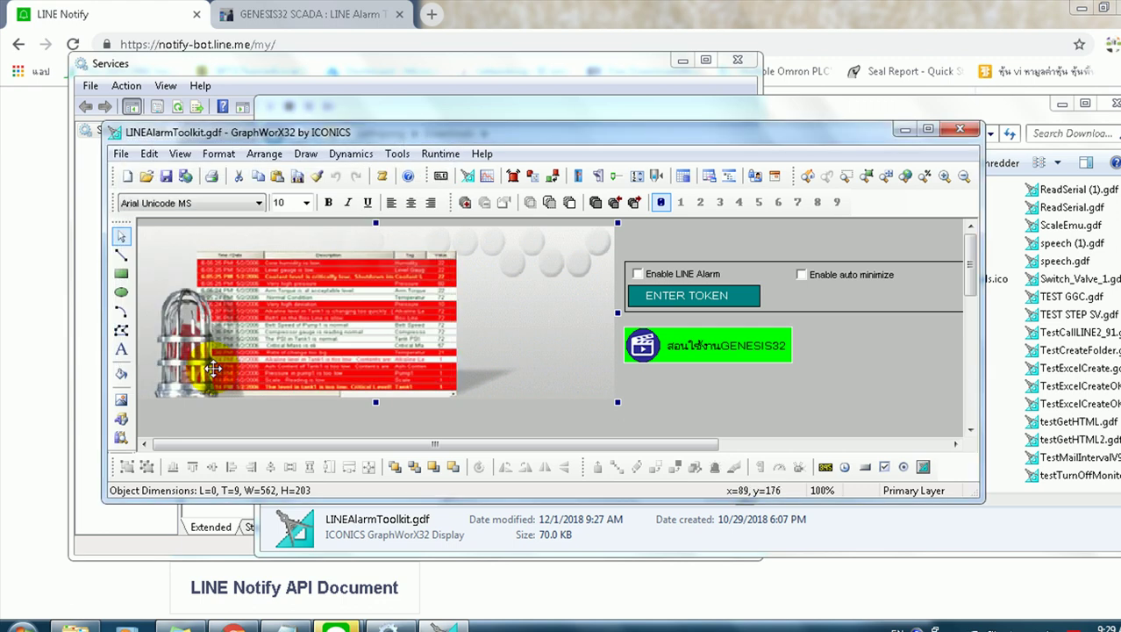
- Switch to runtime and tick Enable LINE Alarm and Enable auto minimize
click(436, 155)
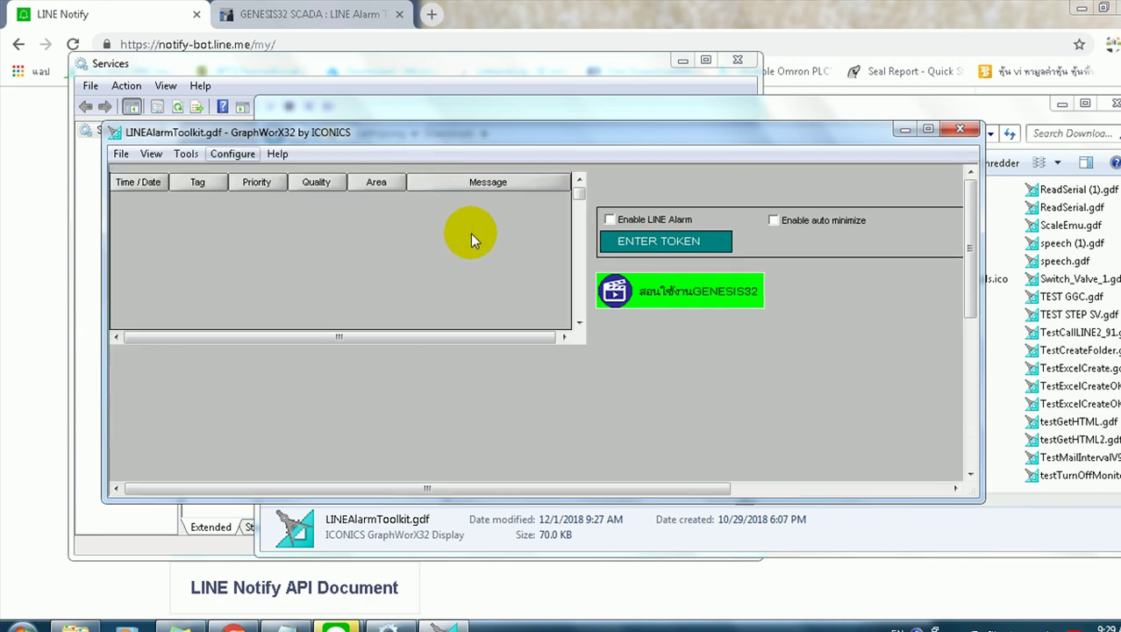
click(610, 220)
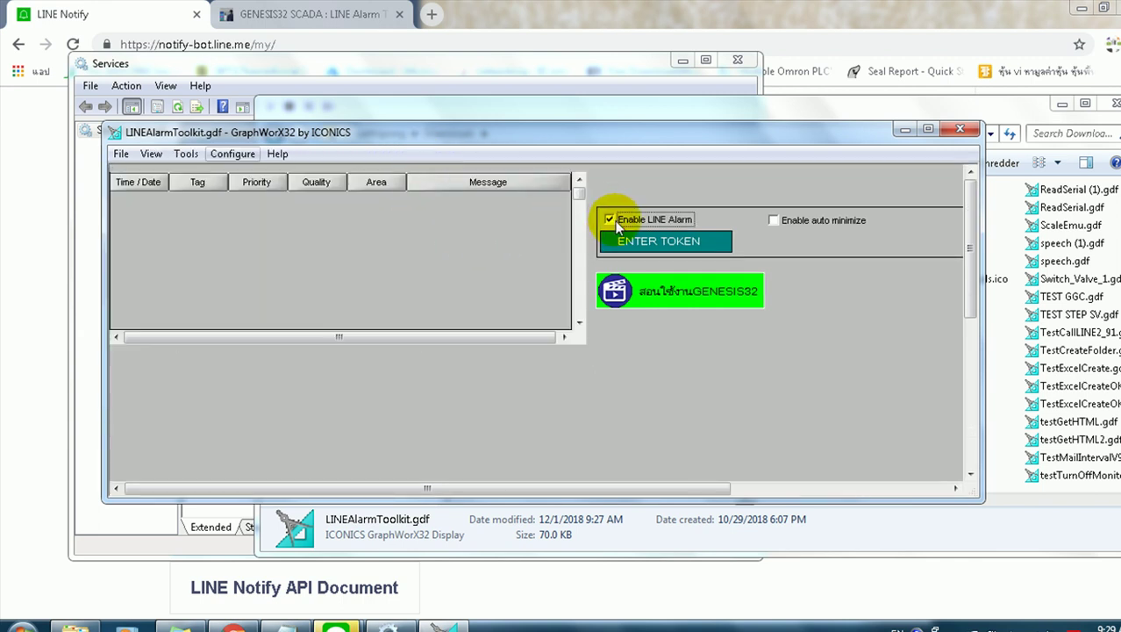
click(774, 220)
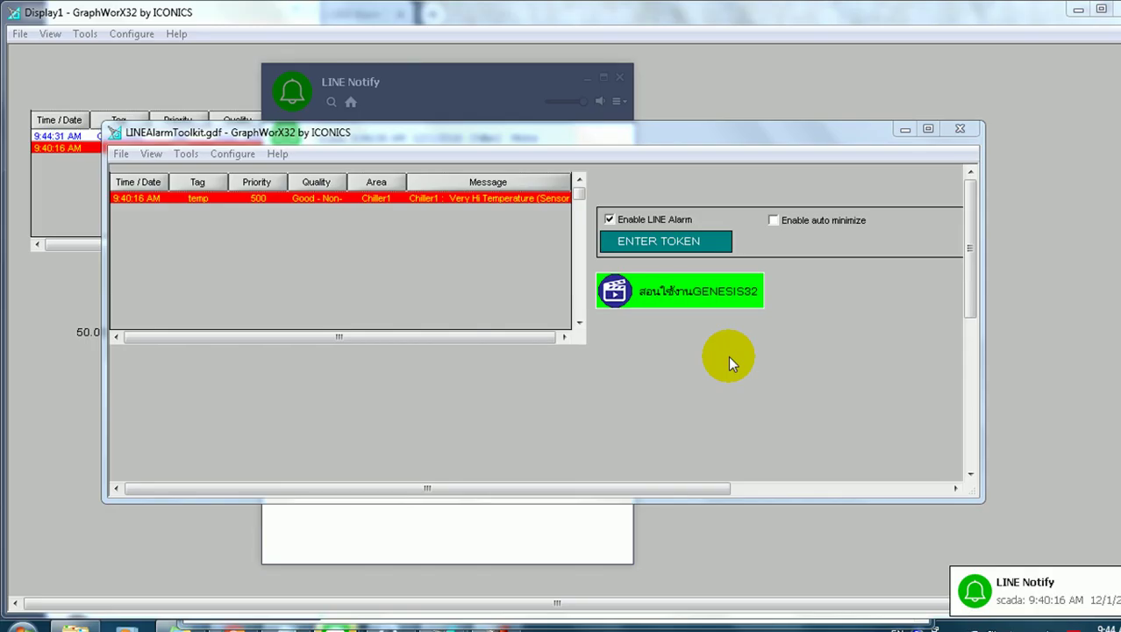
- Open the LINE Notify chat and highlight the latest alarm's time, description and area
click(1040, 596)
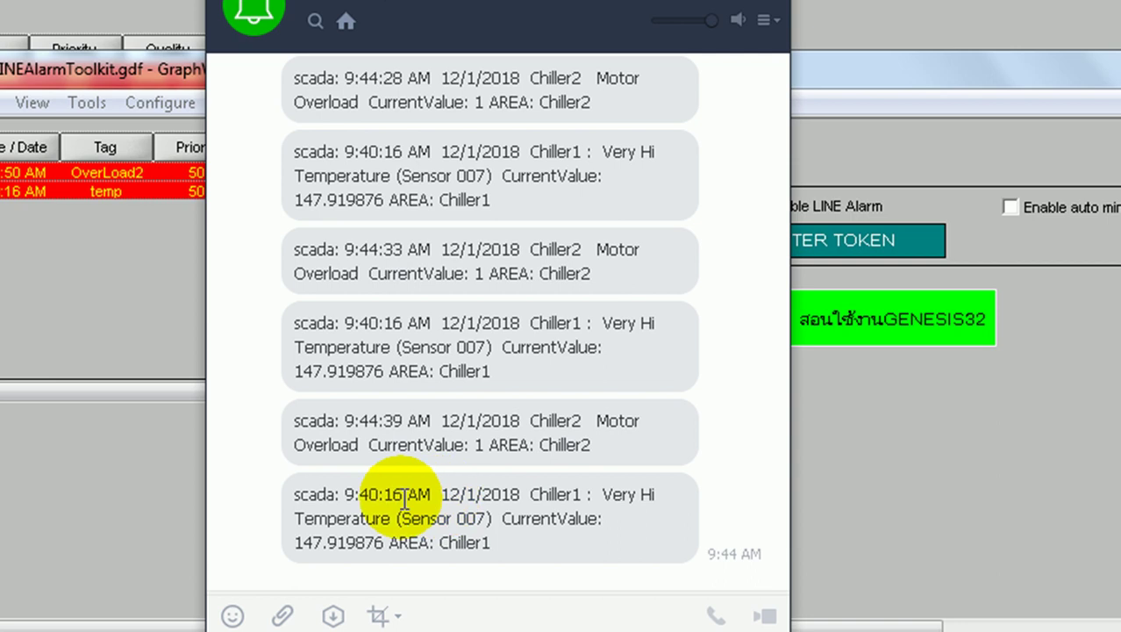
drag(344, 494, 521, 493)
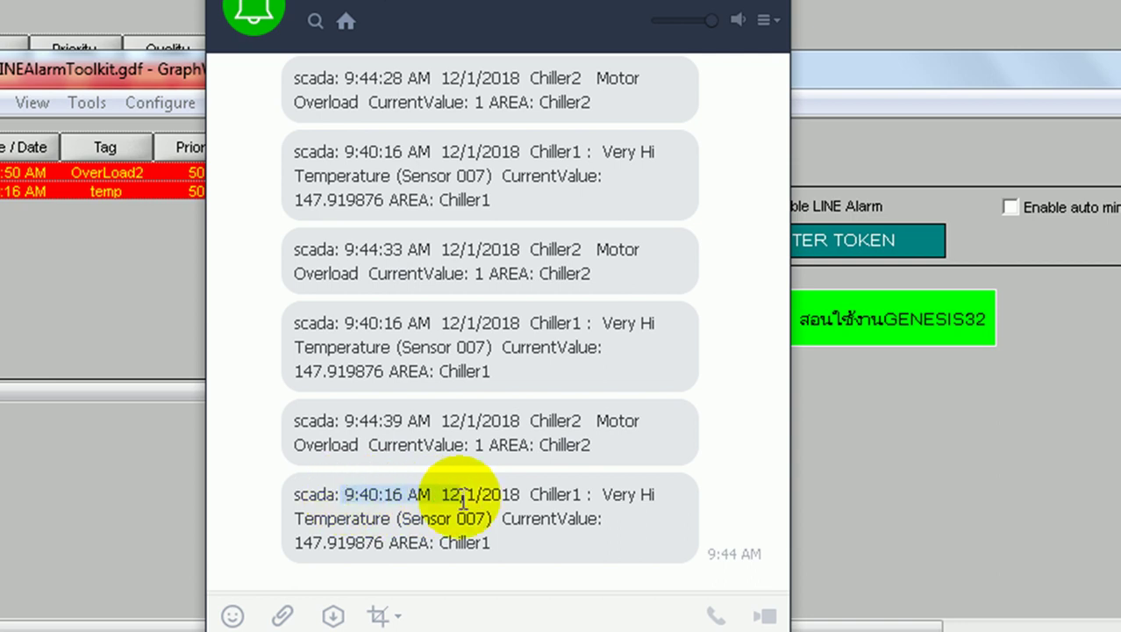
click(534, 493)
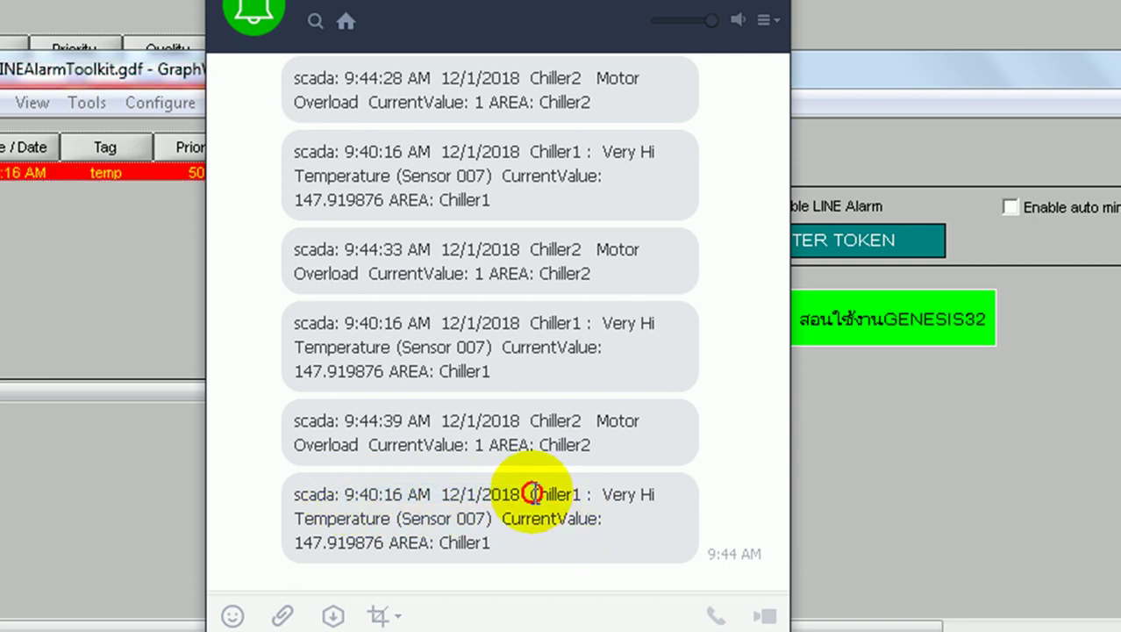
mouse_move(531, 494)
mouse_down()
mouse_move(495, 525)
mouse_move(394, 535)
mouse_up()
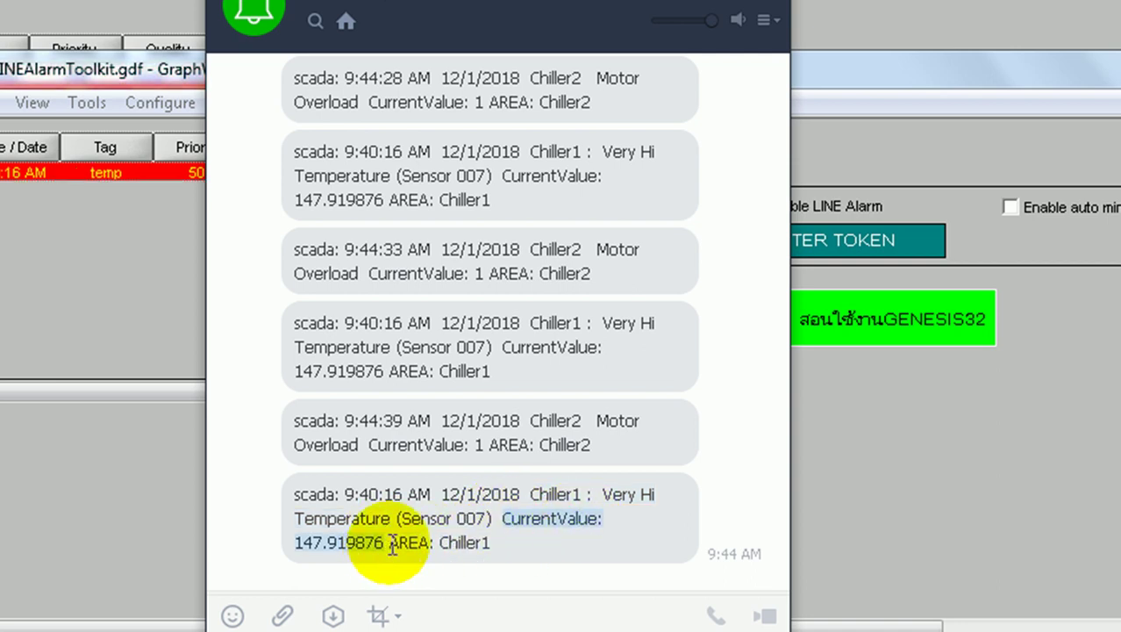
drag(390, 542, 493, 543)
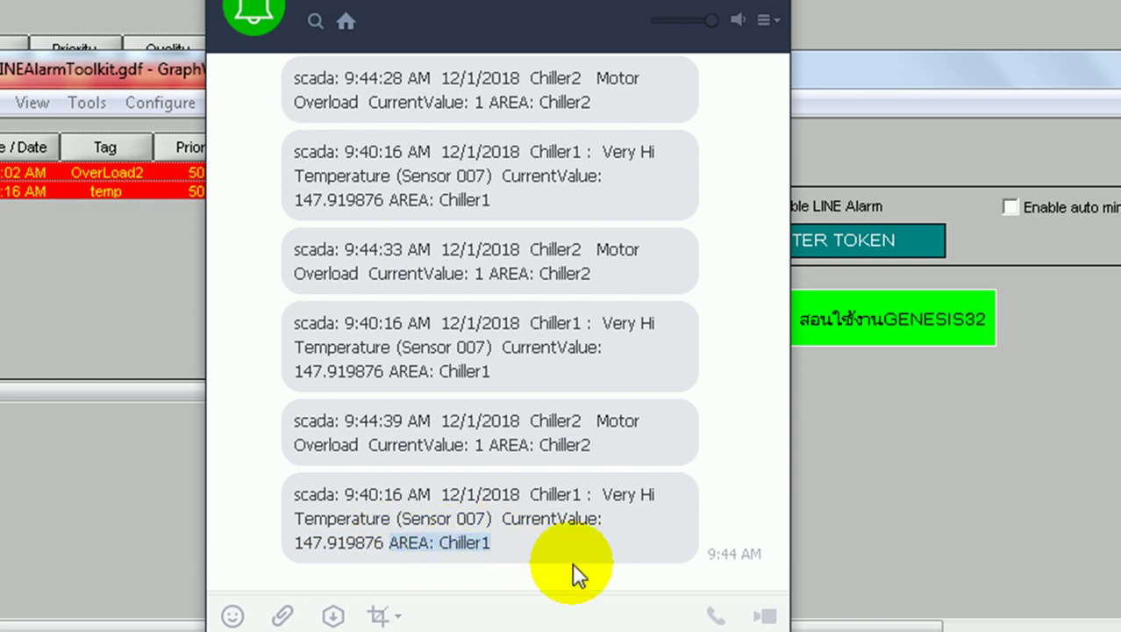